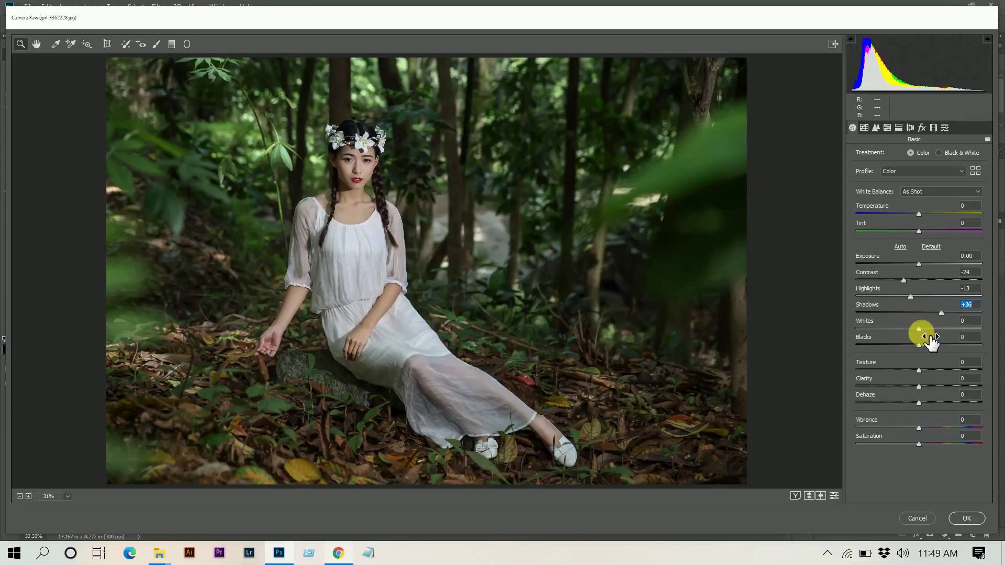
Adjust the portrait's basic tones with Whites +3, Clarity +14, Vibrance -19 and Saturation +48.
click(920, 330)
drag(921, 328, 922, 327)
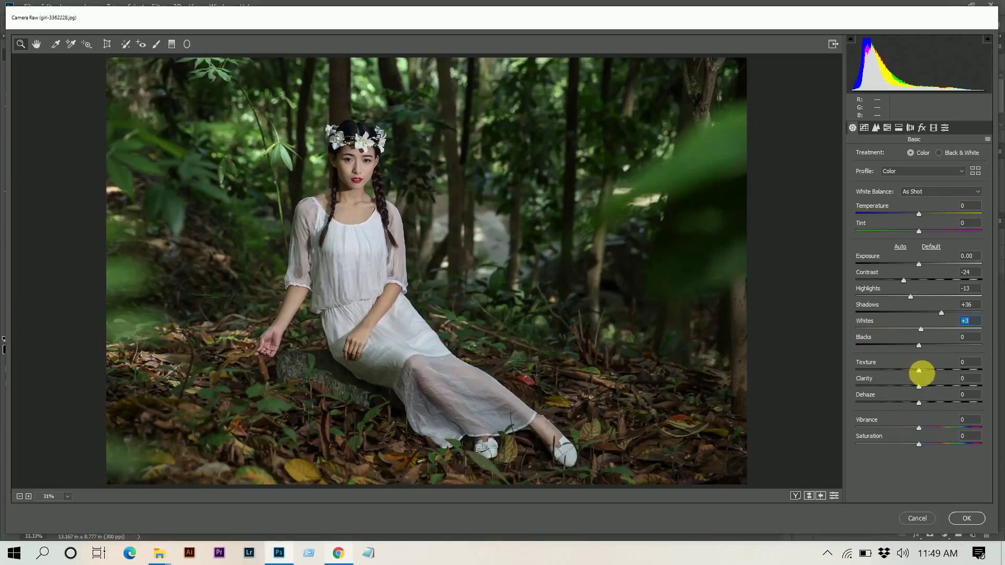
drag(919, 387, 930, 387)
drag(918, 428, 946, 443)
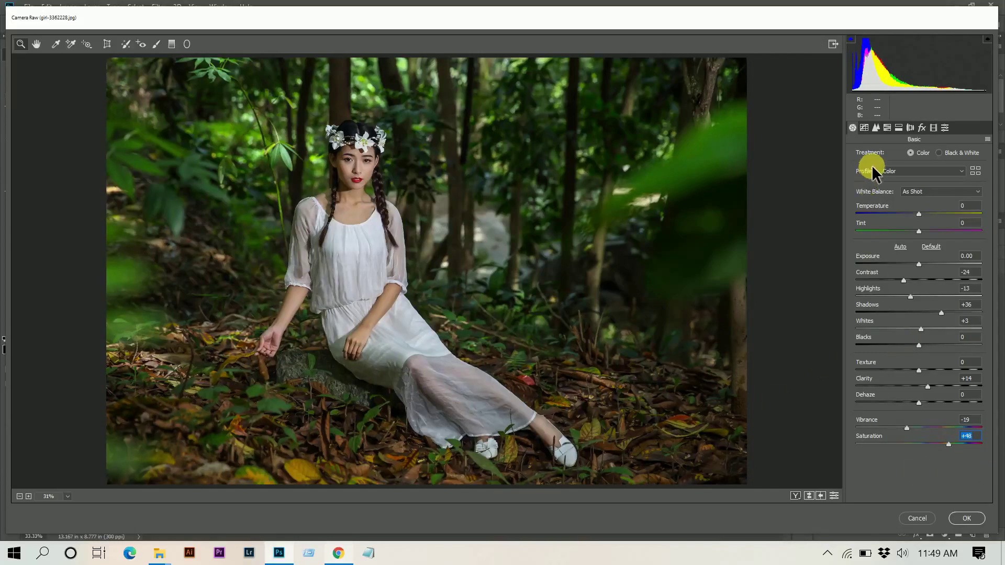
Shape the RGB point tone curve: lift the black point, add a shadow point at 67/57 and a highlight point at 152/180.
click(865, 127)
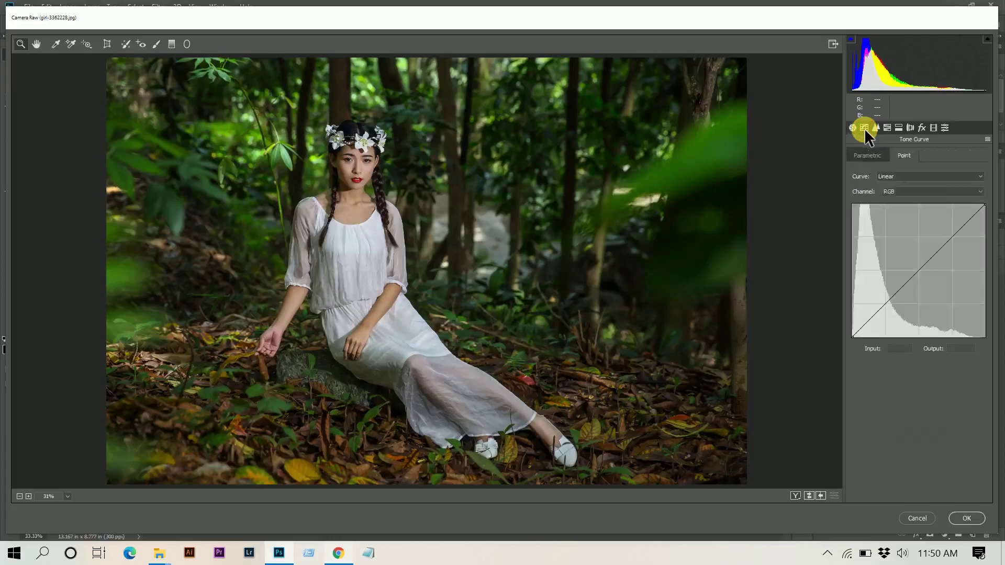
drag(852, 336, 888, 306)
key(Left)
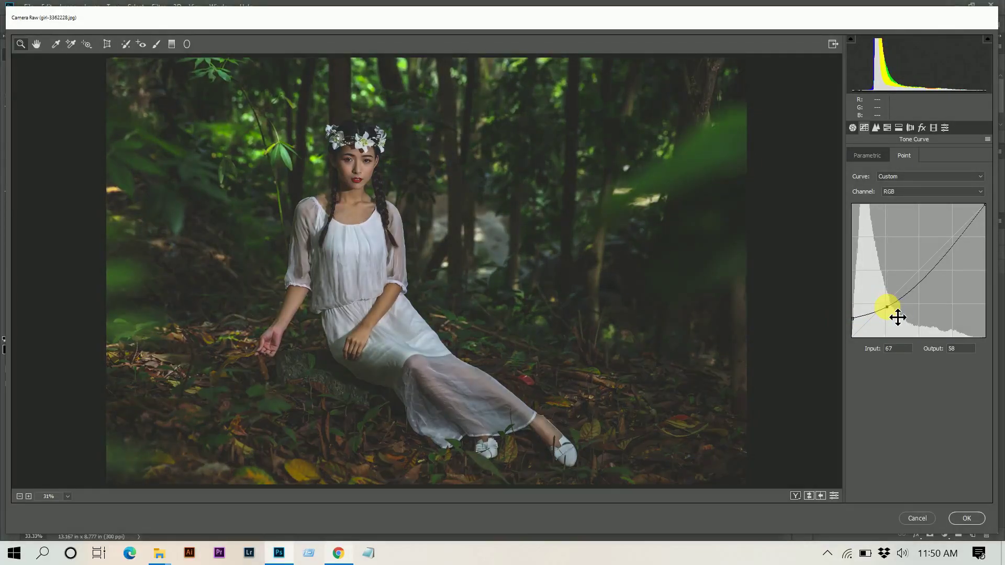
key(Down)
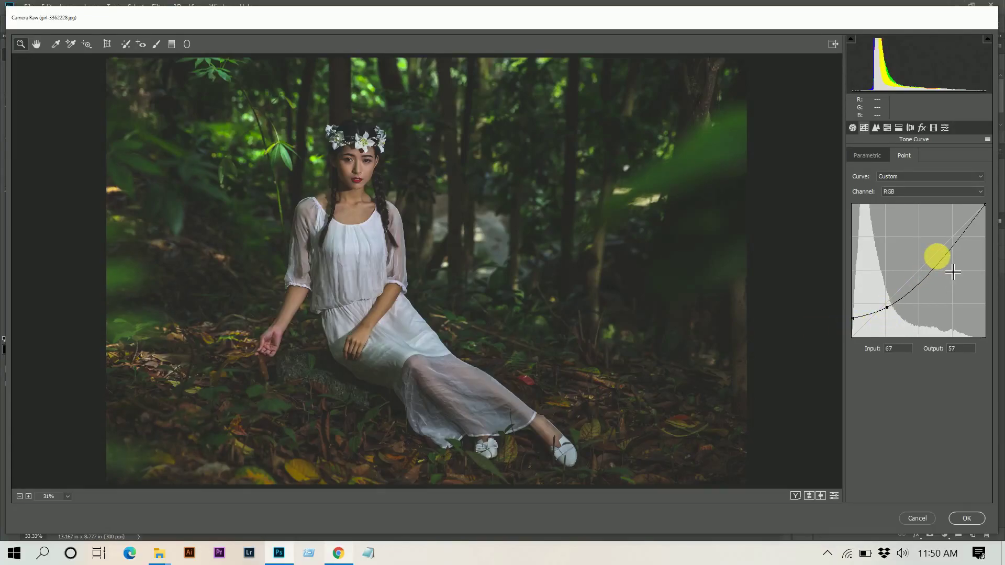
click(957, 257)
mouse_move(957, 257)
mouse_down()
mouse_move(957, 247)
mouse_move(948, 258)
mouse_up()
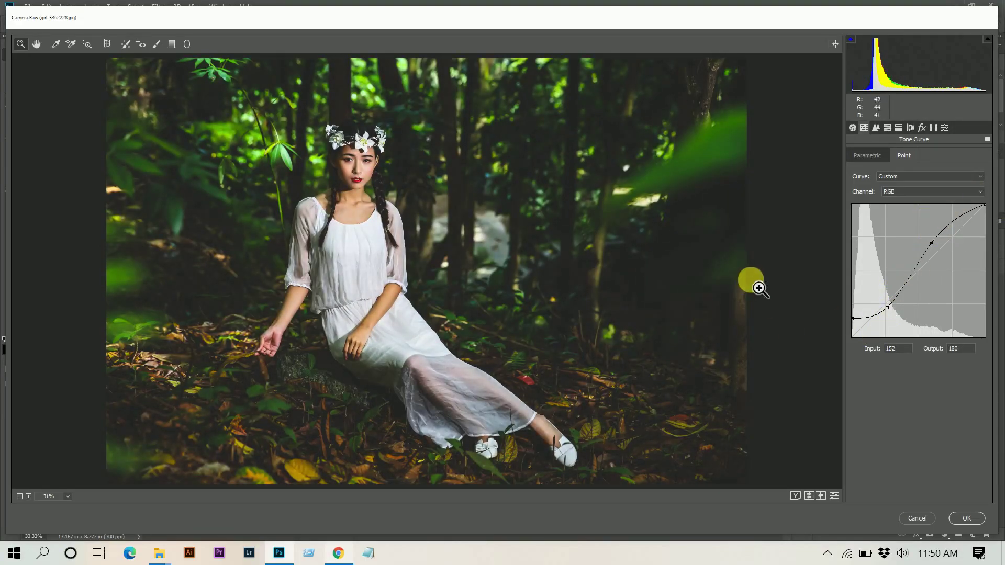
Set the sharpening amount to 17.
click(878, 130)
click(867, 169)
drag(867, 169, 871, 168)
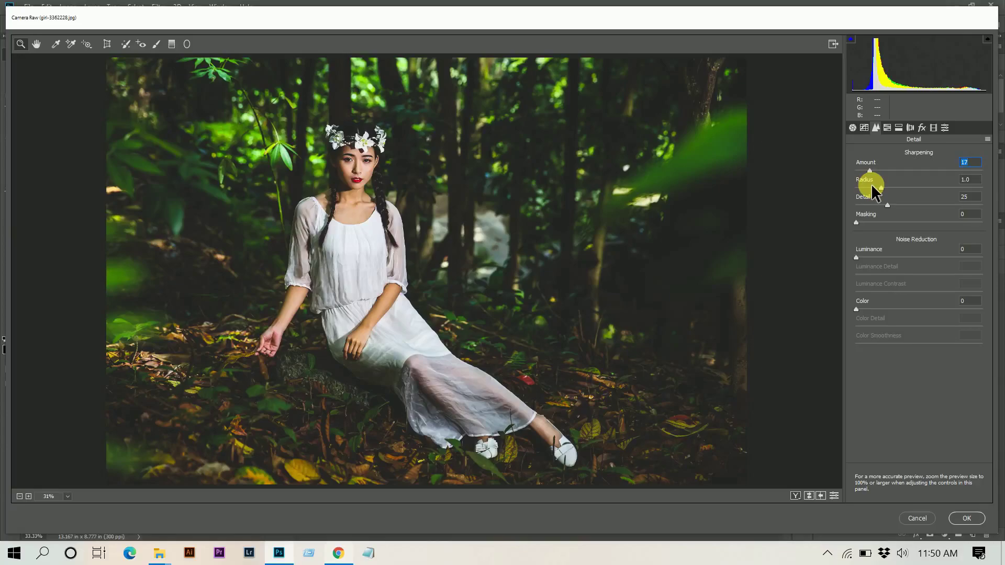
Shift the HSL hues to Oranges -22, Yellows -69, Greens -100, Aquas -100 and Blues -16.
click(888, 129)
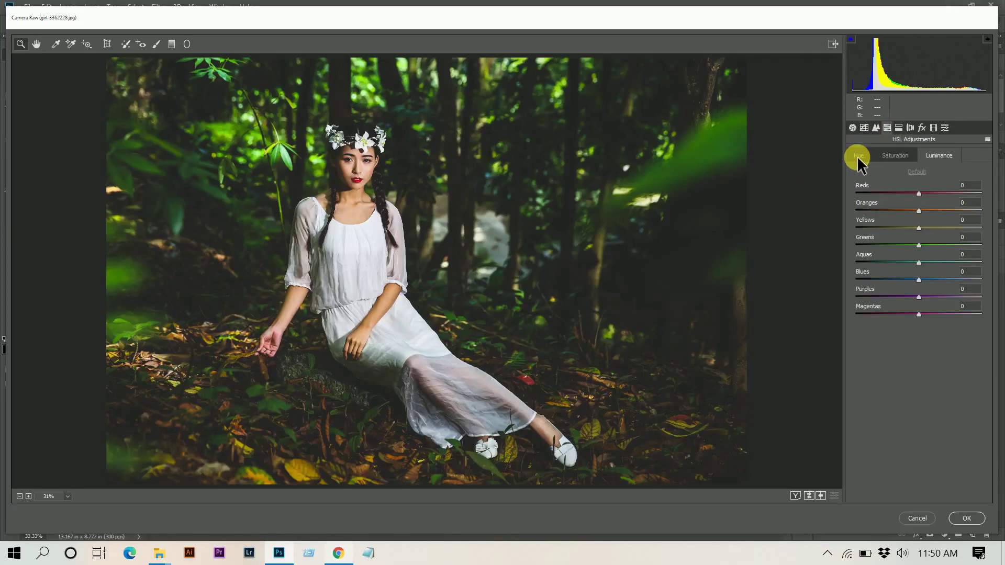
click(859, 156)
click(919, 211)
drag(919, 211, 994, 231)
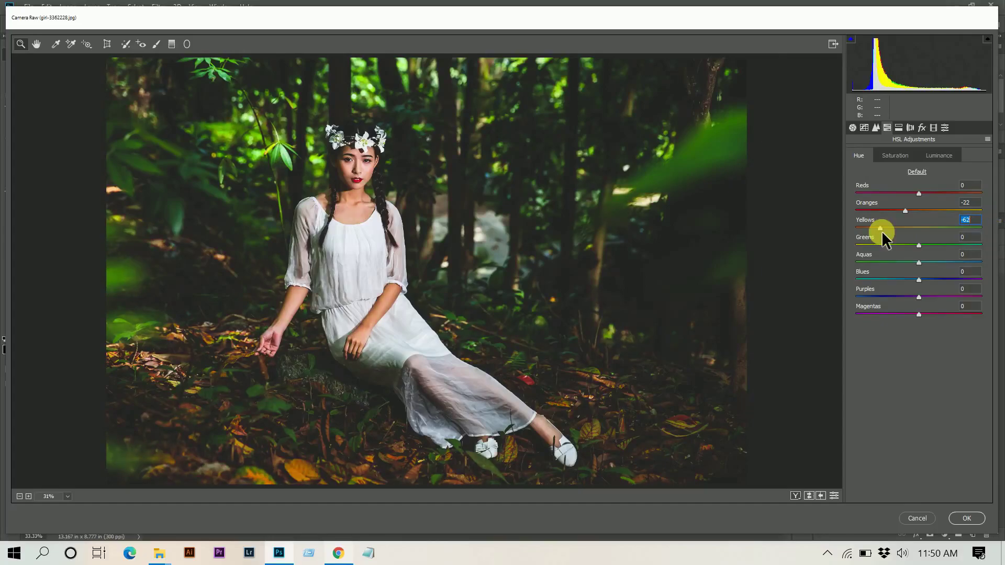
drag(896, 230, 862, 225)
drag(889, 233, 821, 242)
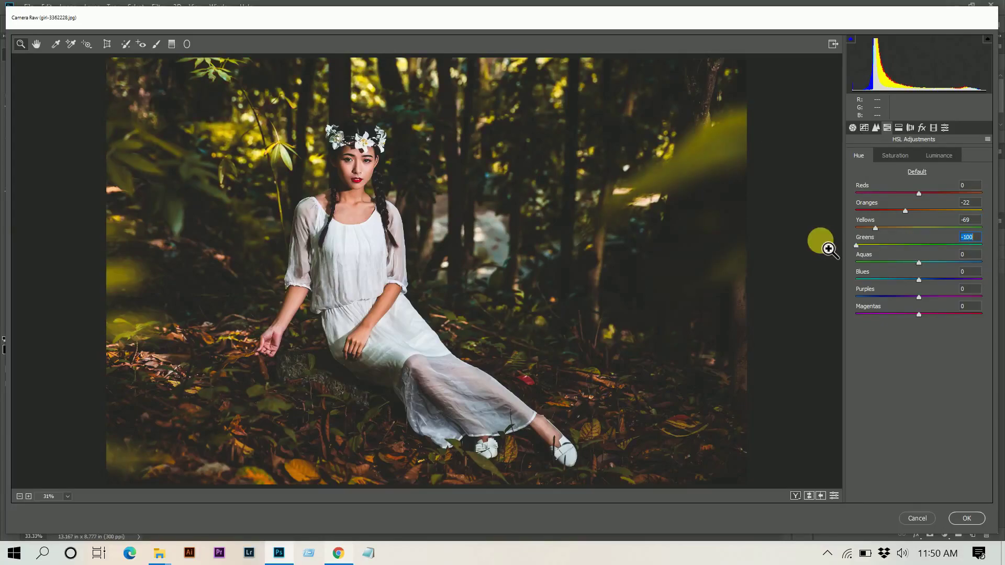
drag(887, 264, 784, 268)
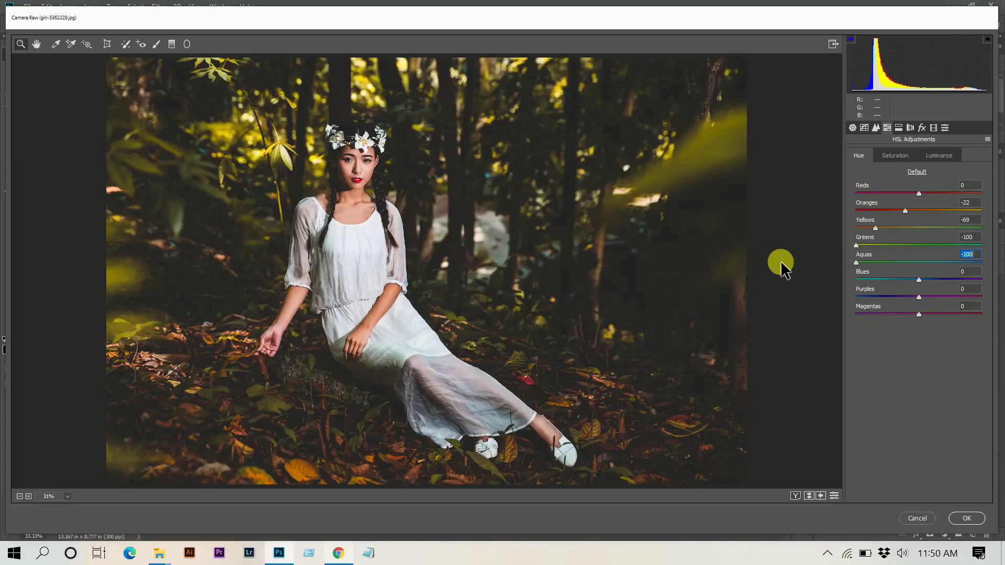
key(Tab)
drag(899, 281, 909, 279)
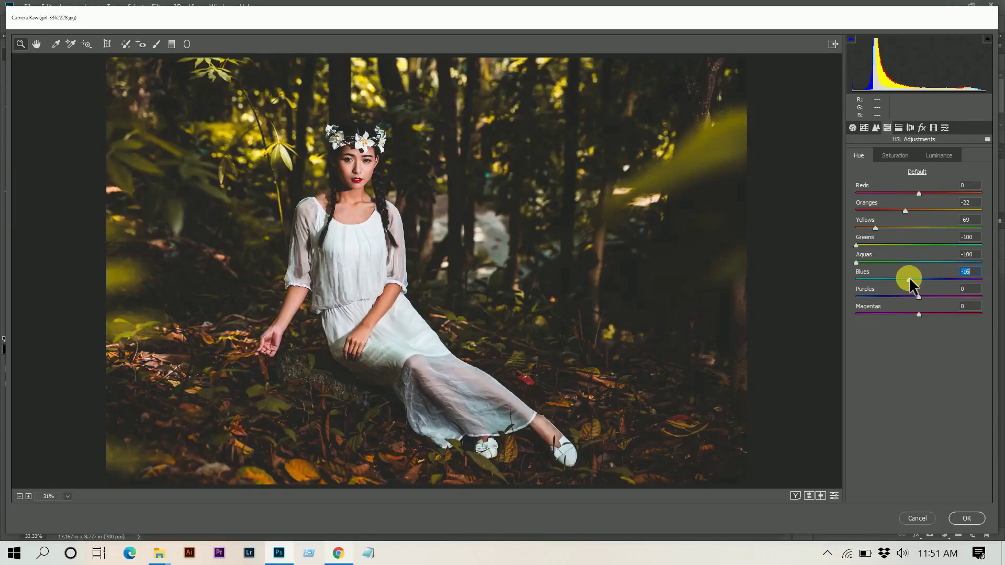
Reduce the HSL saturation of the warm and green tones to Reds -16, Oranges -7, Yellows -13 and Greens -90.
click(896, 155)
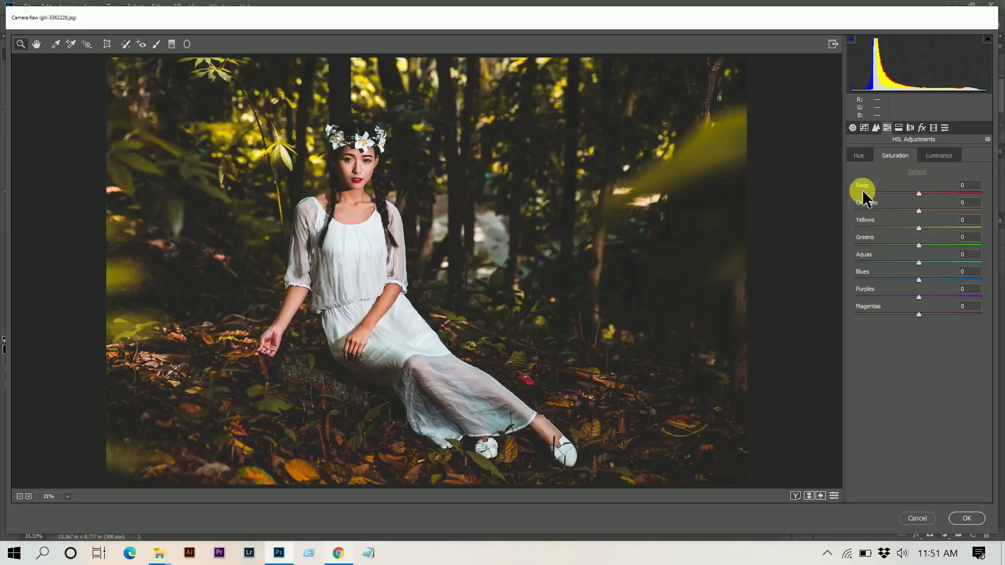
click(909, 193)
drag(910, 193, 909, 194)
key(Tab)
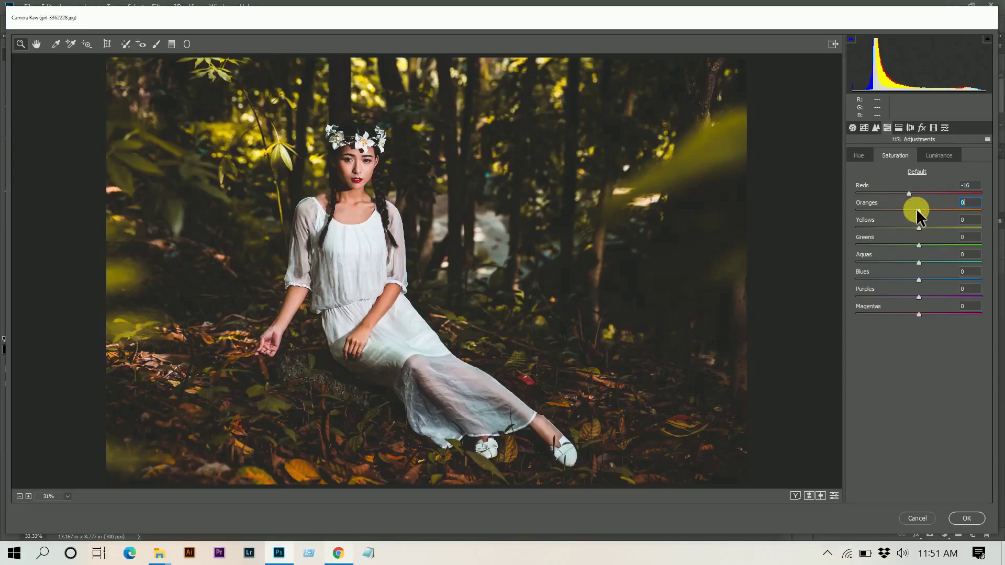
drag(916, 208, 913, 209)
drag(925, 230, 863, 244)
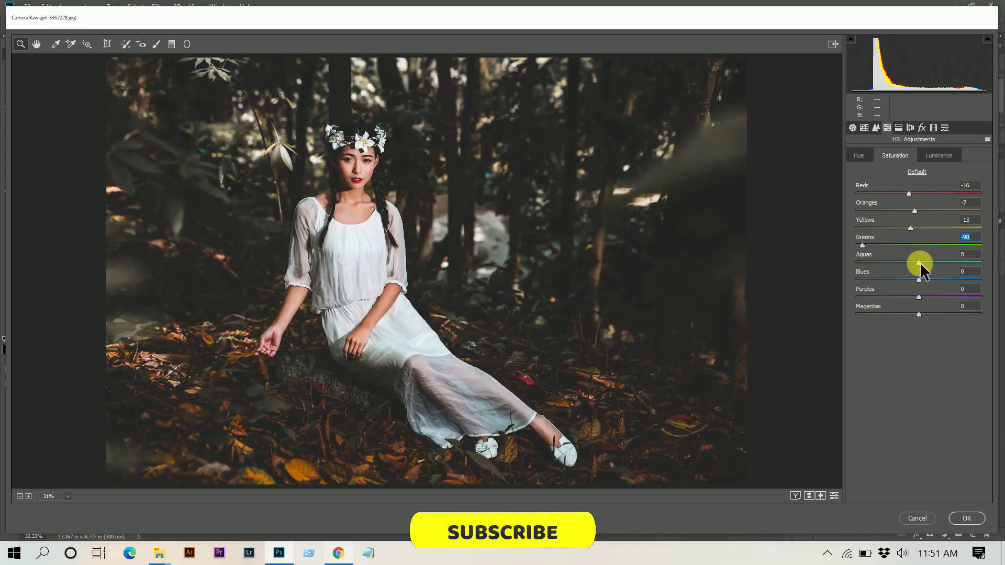
Reduce the HSL saturation of the cool tones to Aquas -100, Blues -40, Purples -53 and Magentas -36.
drag(919, 262, 831, 248)
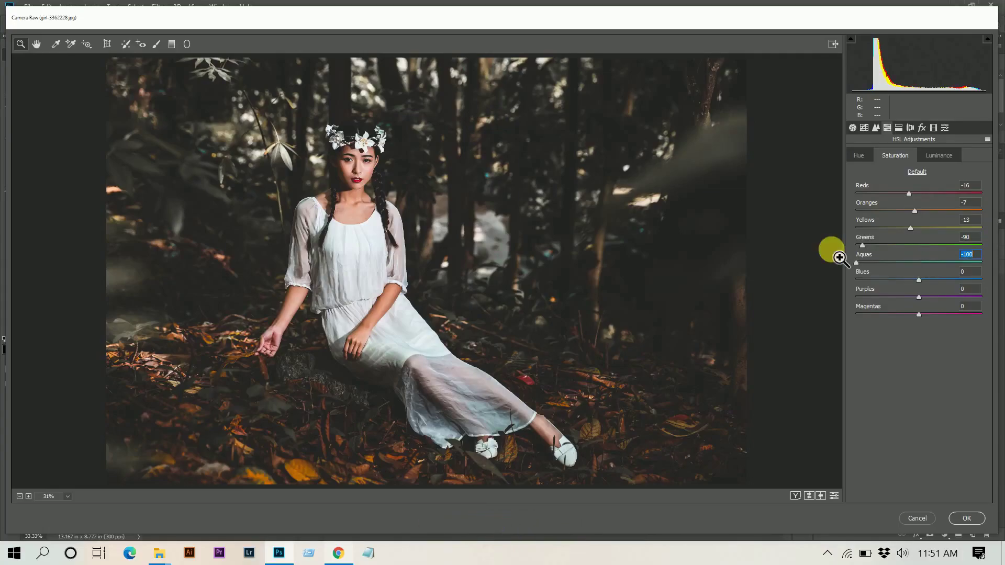
drag(892, 279, 895, 278)
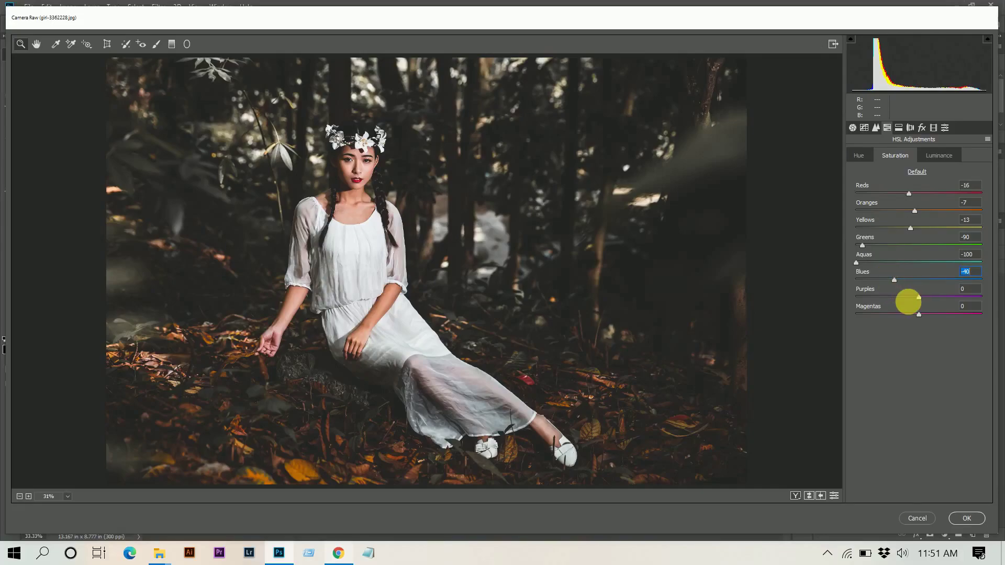
click(878, 299)
drag(887, 297, 893, 297)
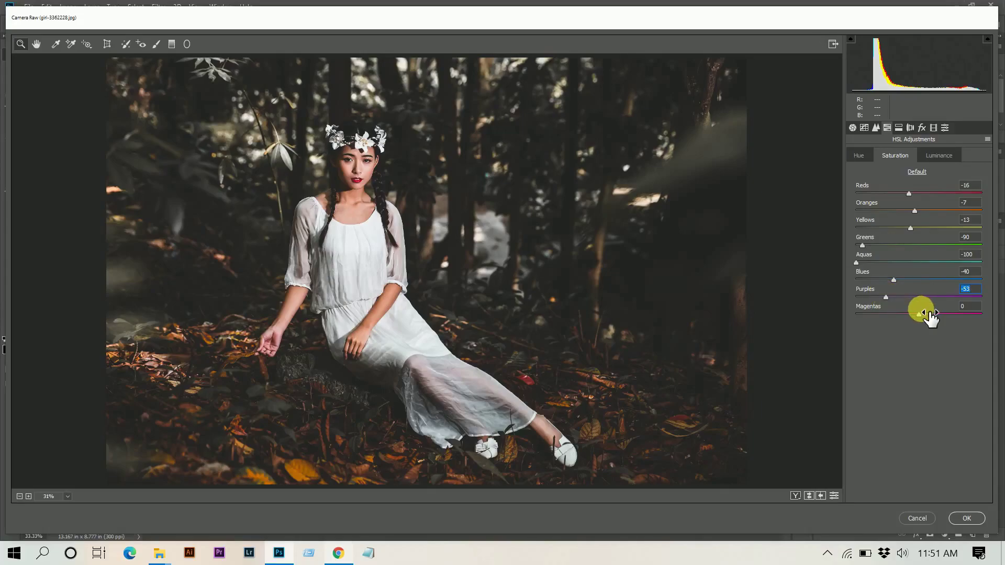
click(909, 314)
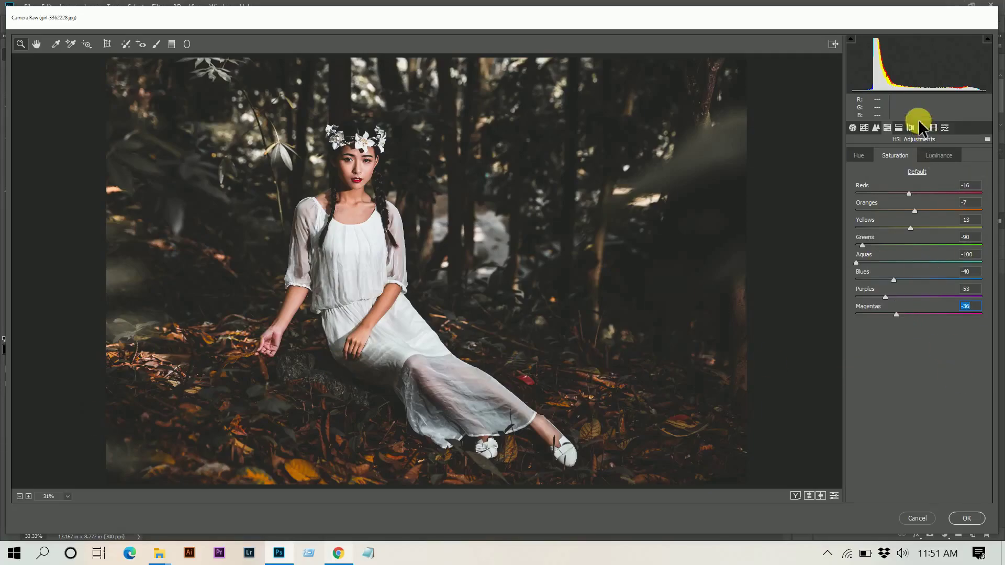
Split-tone the highlights with hue 195 and saturation 25, and set the toning balance to +43.
click(898, 127)
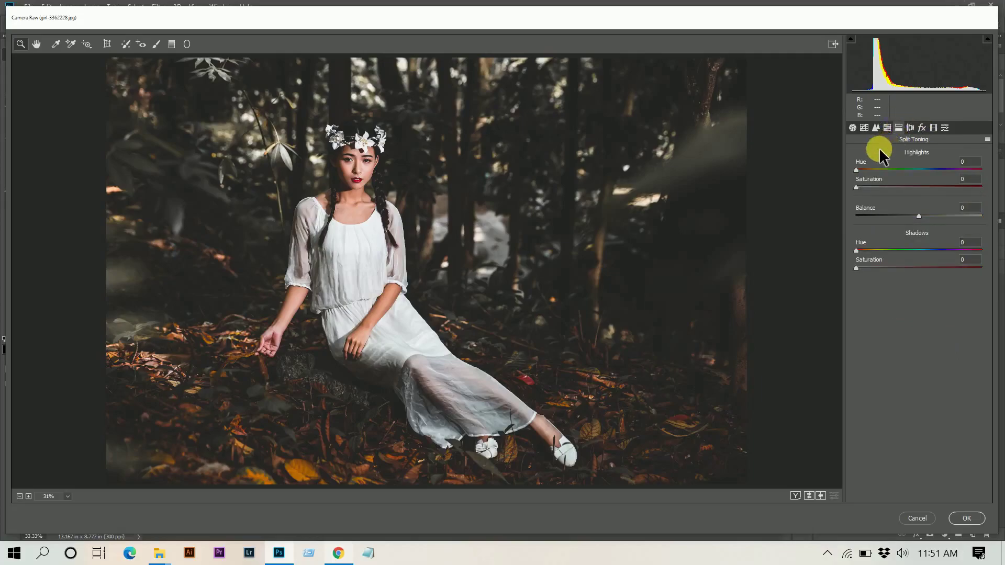
click(863, 168)
drag(865, 168, 884, 172)
click(863, 190)
click(905, 169)
drag(933, 168, 924, 168)
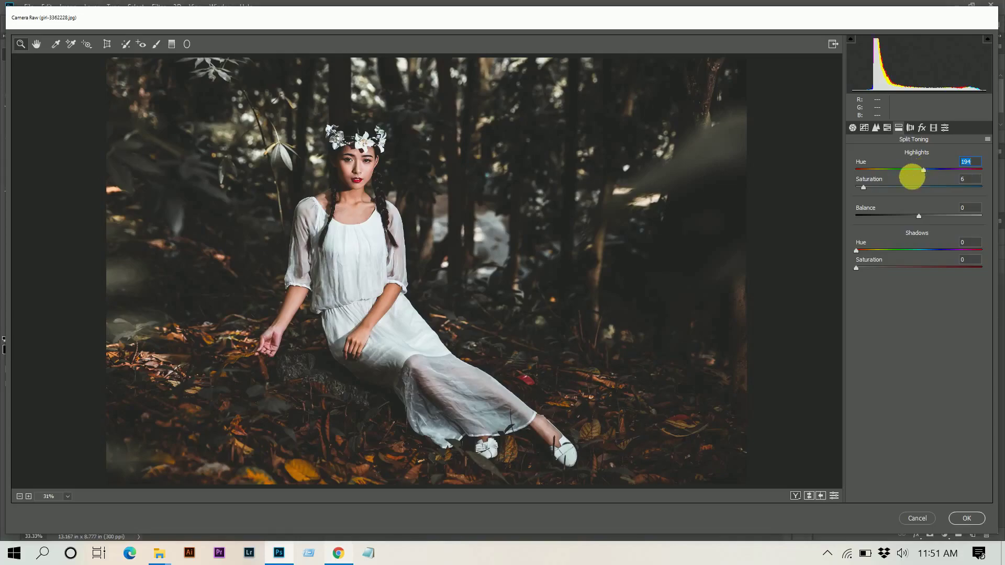
click(875, 188)
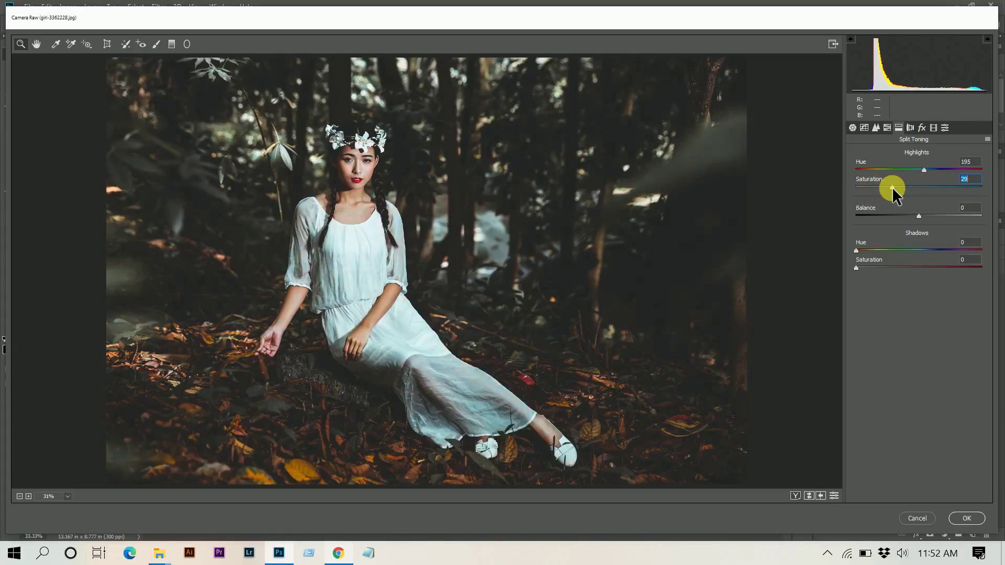
mouse_move(892, 187)
mouse_down()
mouse_move(855, 186)
mouse_move(889, 192)
mouse_up()
drag(928, 218, 950, 216)
Split-tone the shadows with hue 233 and saturation 5.
click(869, 250)
click(867, 266)
drag(873, 249, 936, 251)
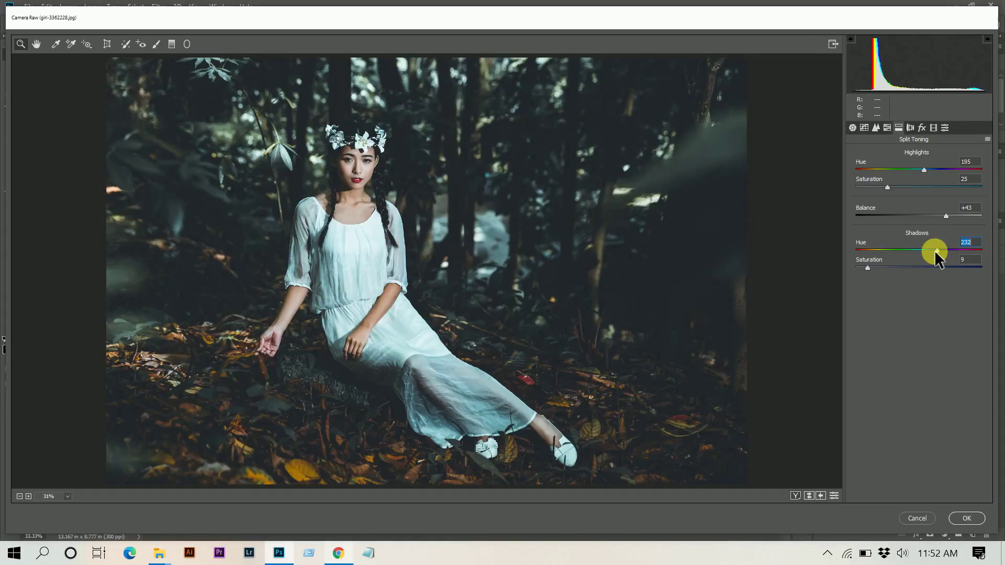
mouse_move(867, 269)
mouse_down()
mouse_move(907, 267)
mouse_move(864, 261)
mouse_up()
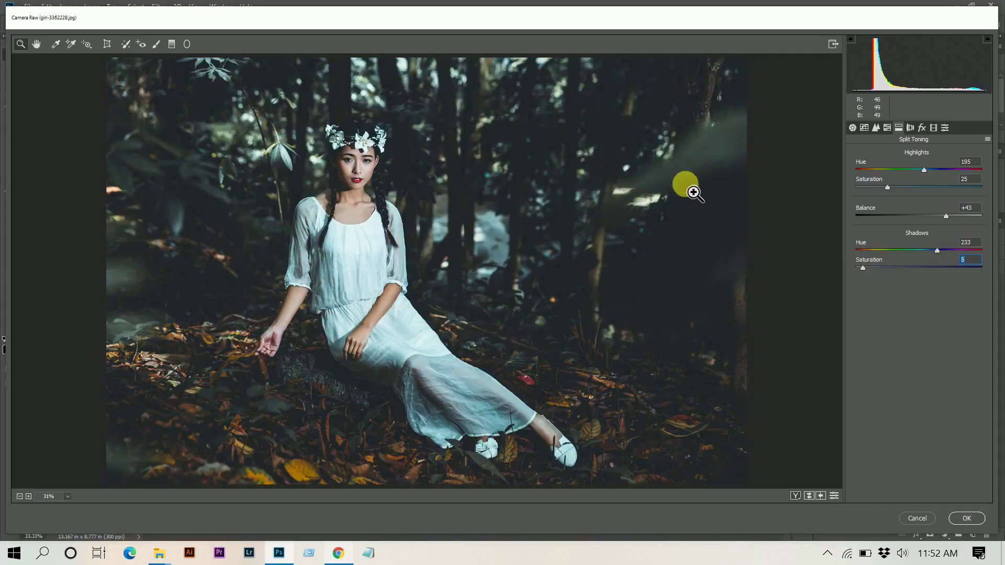
Fine-tune the Blue Primary calibration and add a post-crop vignette with amount -6 and increased feather.
click(934, 130)
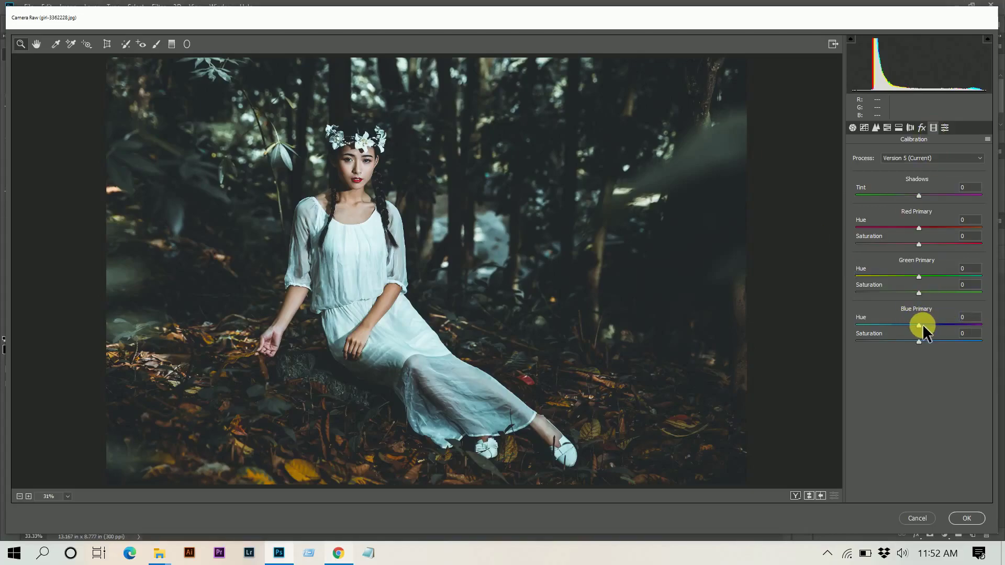
mouse_move(922, 325)
mouse_down()
mouse_move(912, 322)
mouse_move(922, 340)
mouse_up()
click(923, 126)
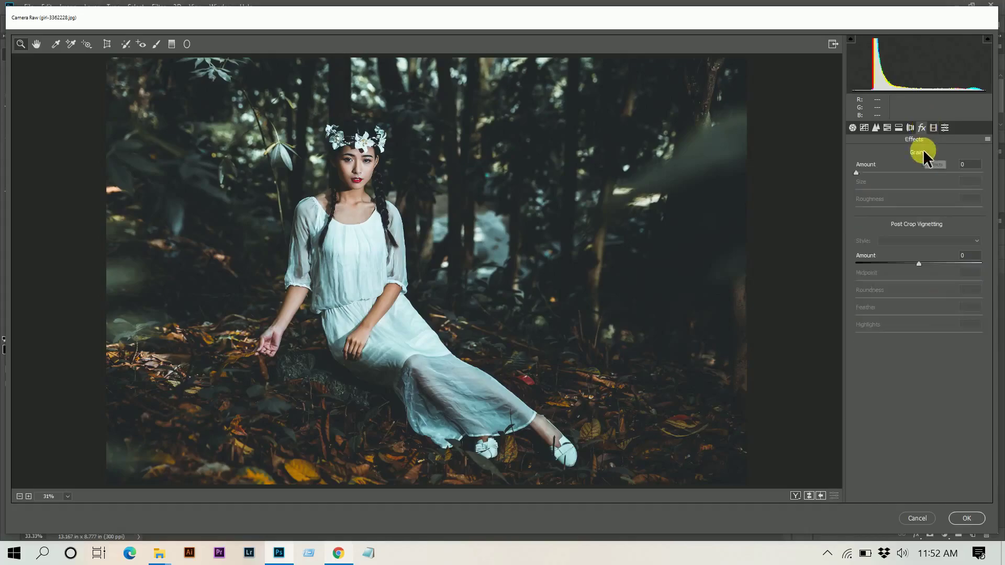
click(916, 260)
drag(916, 260, 912, 262)
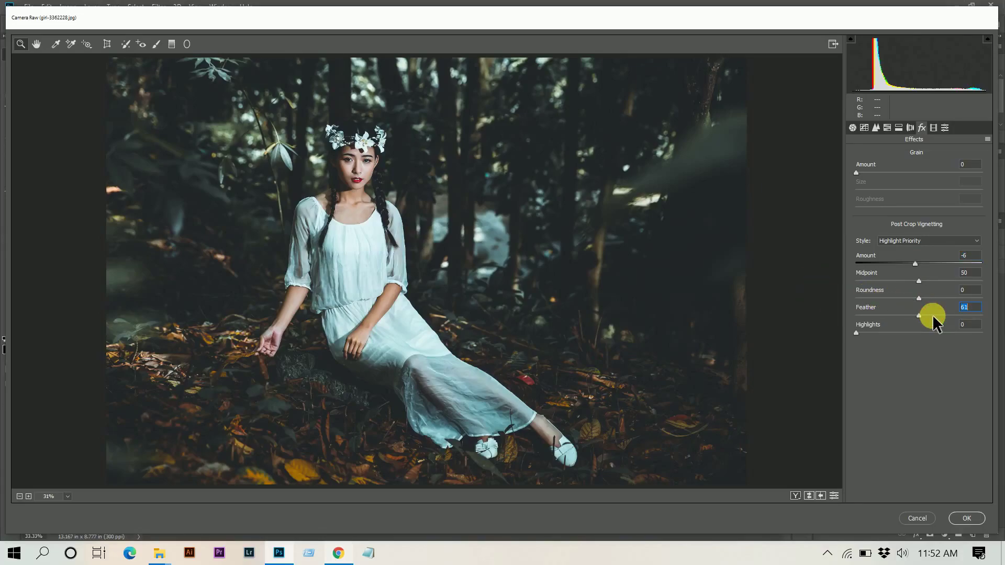
Compare the graded portrait with its original in a side-by-side before/after view.
click(853, 128)
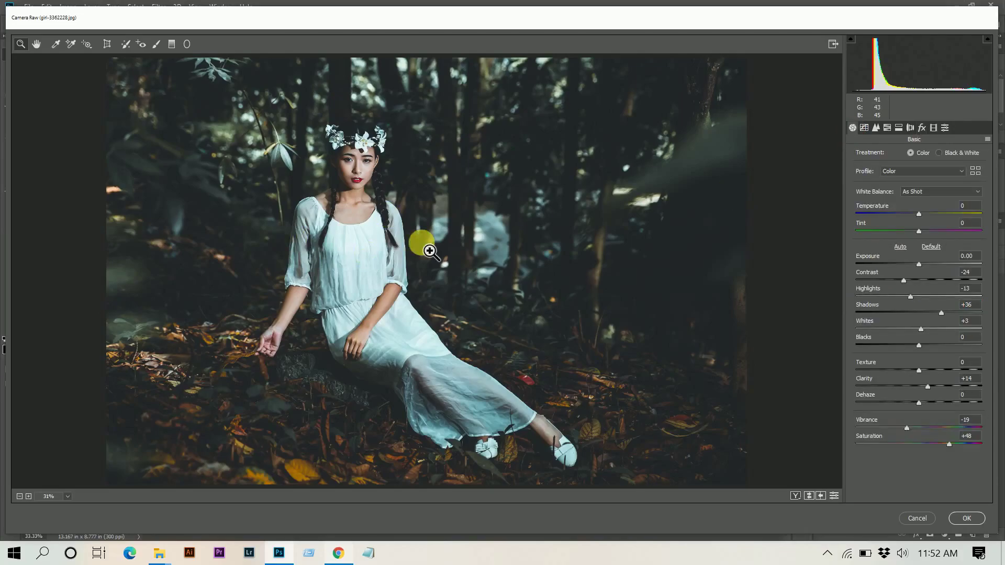
key(q)
click(717, 254)
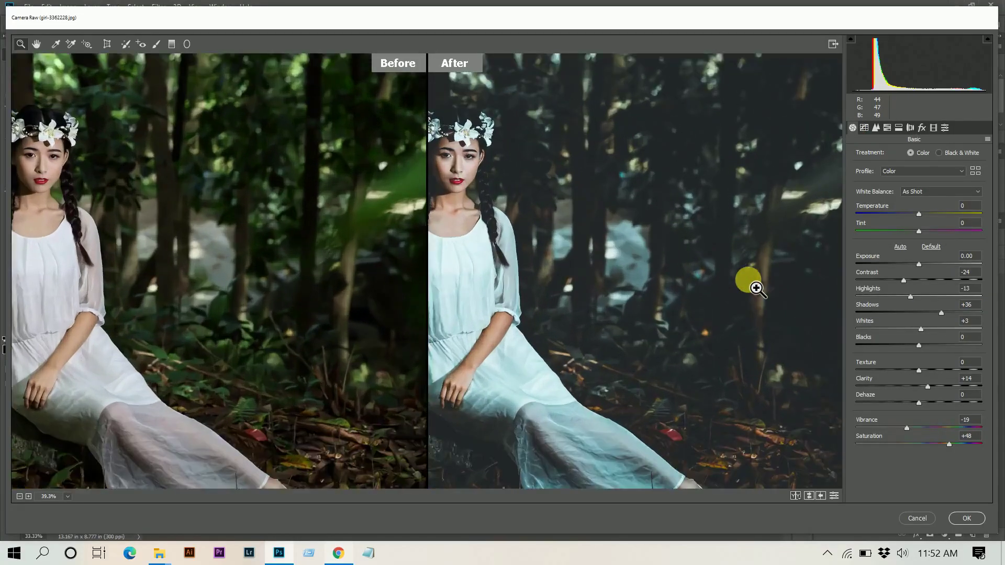
drag(538, 263, 730, 146)
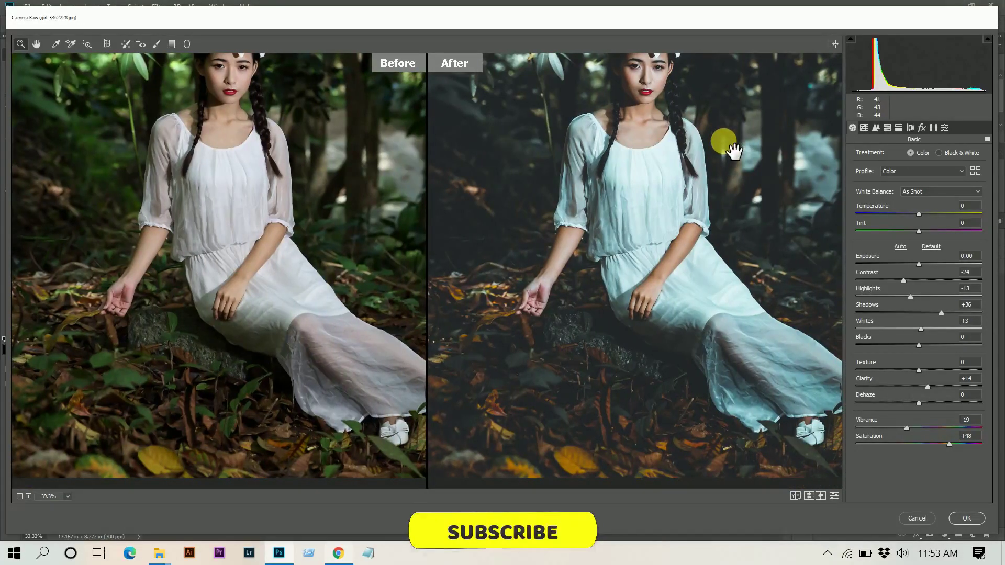
Apply the Camera Raw grade and toggle Layer 1's visibility off and on to compare it with the original.
click(976, 517)
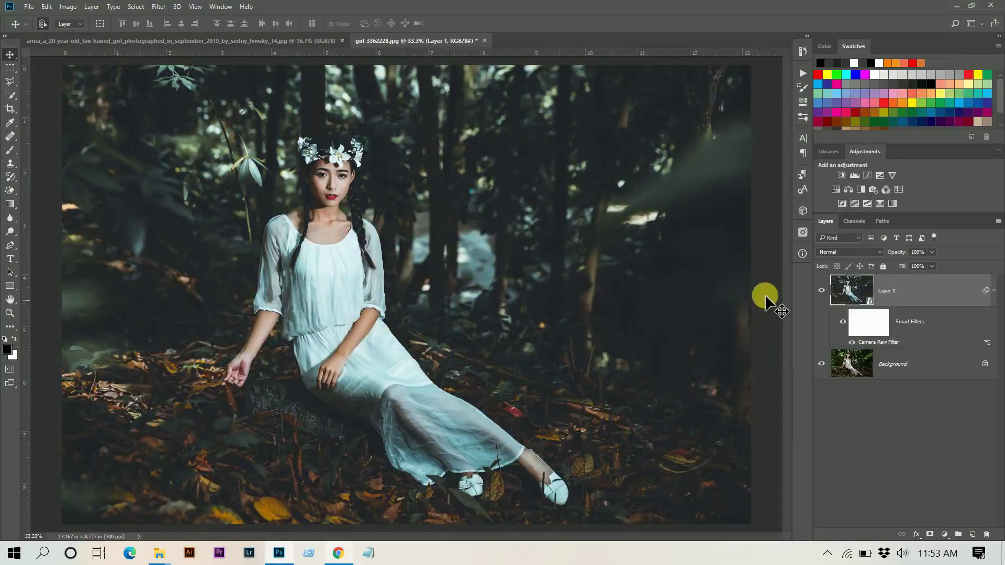
click(821, 291)
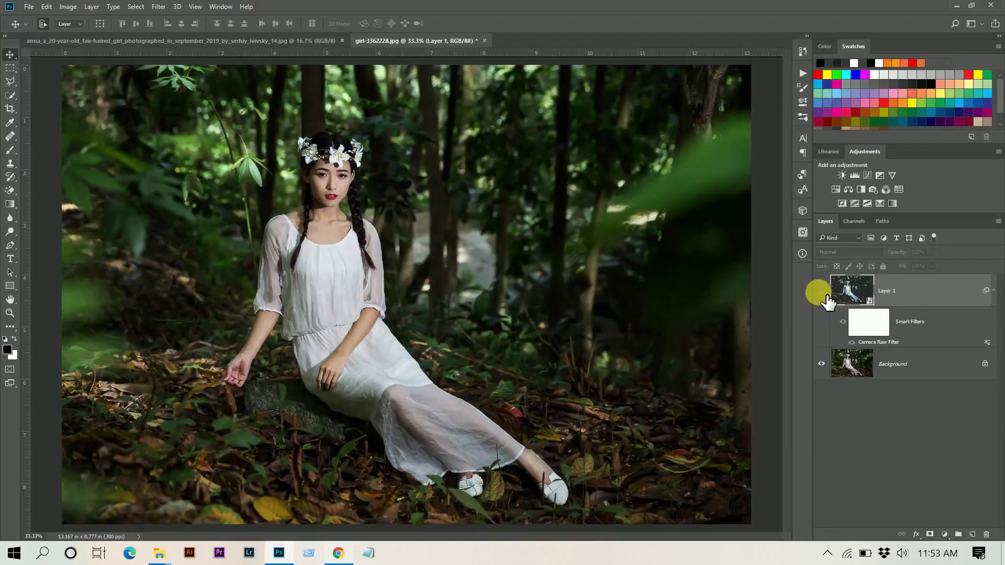
click(822, 291)
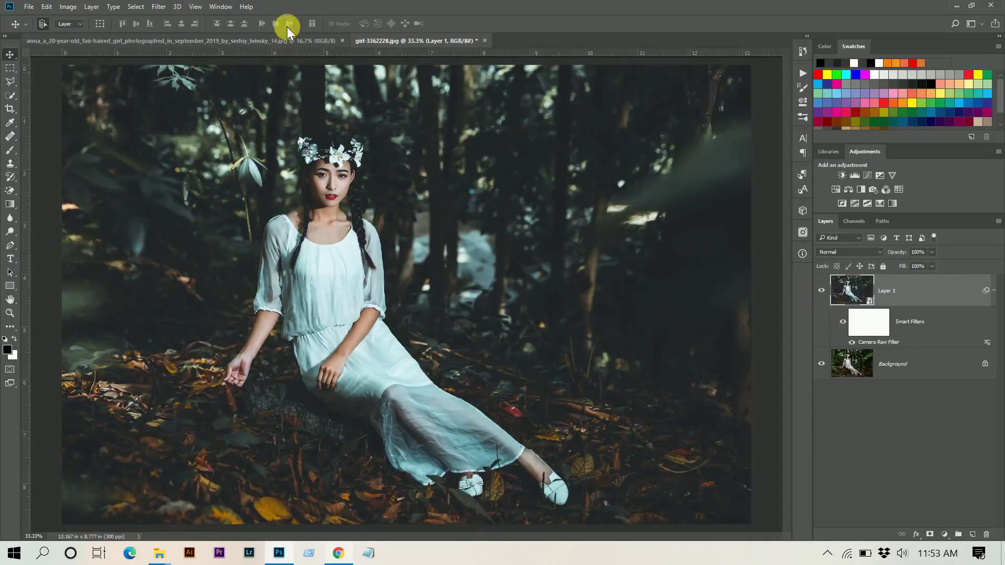
Reapply the last Camera Raw Filter settings to the photo of the woman in the orange dress.
click(271, 42)
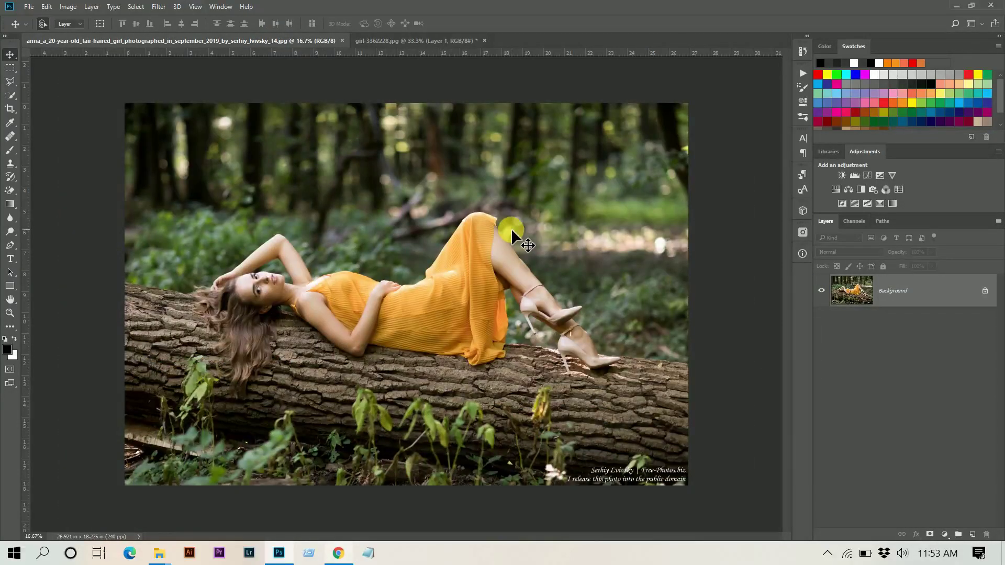
click(158, 6)
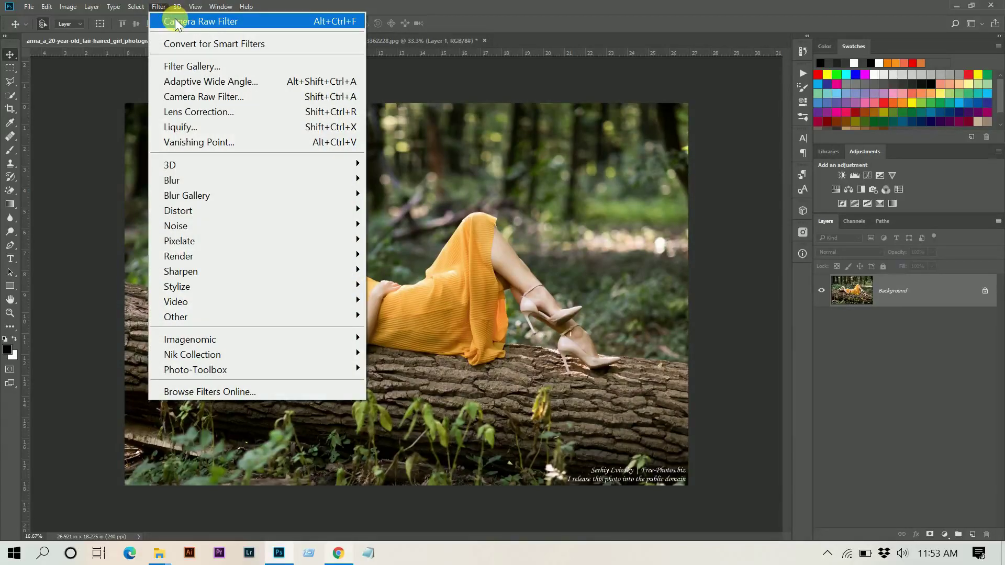
click(224, 22)
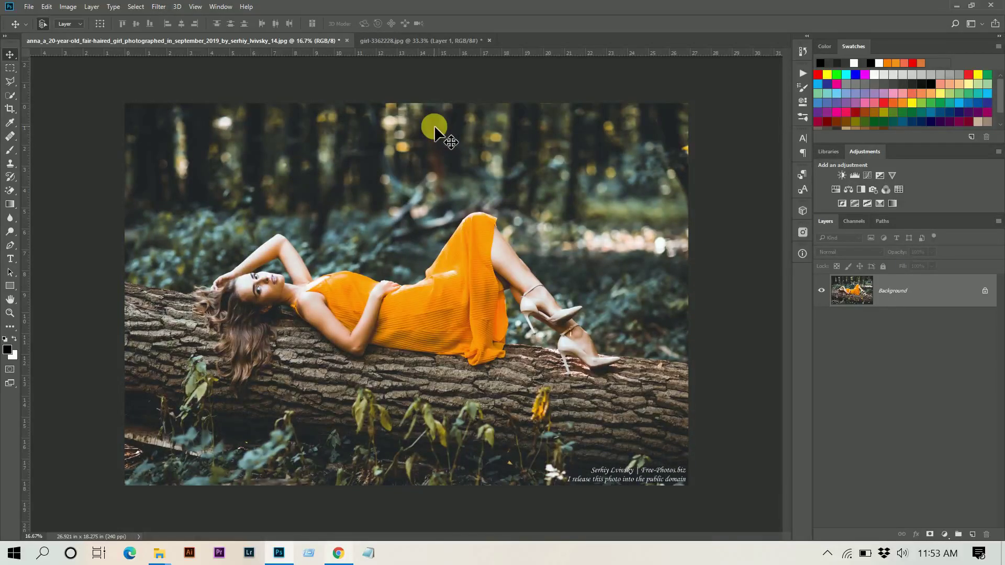
Compare the orange-dress photo with and without the filter, and return to girl-3362228.jpg.
key(ctrl+z)
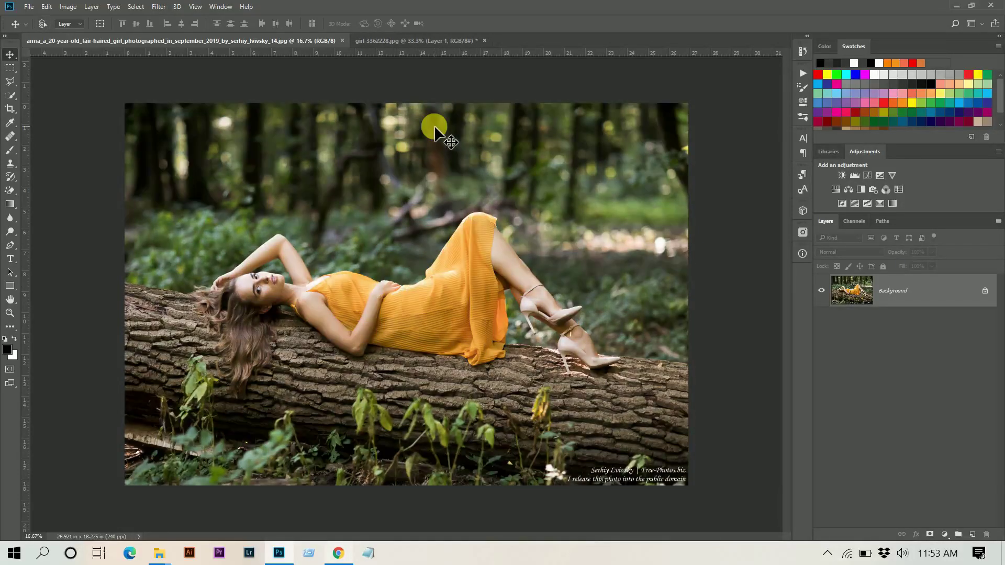
key(ctrl+z)
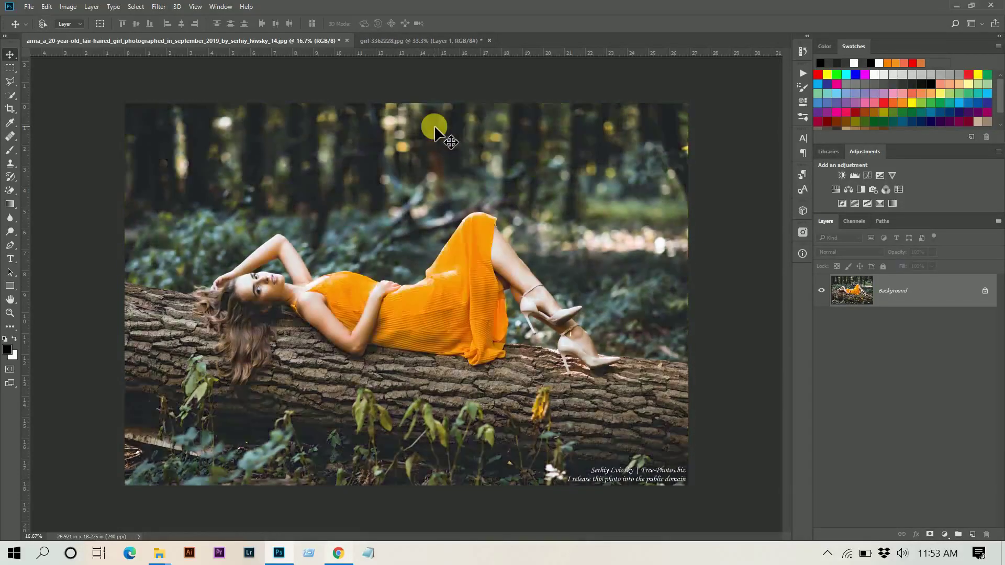
click(432, 41)
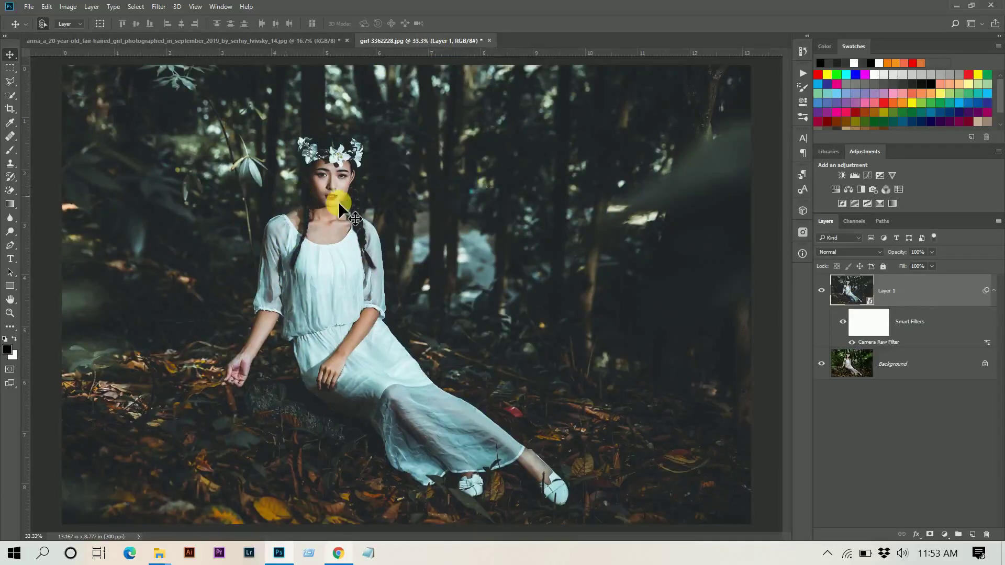